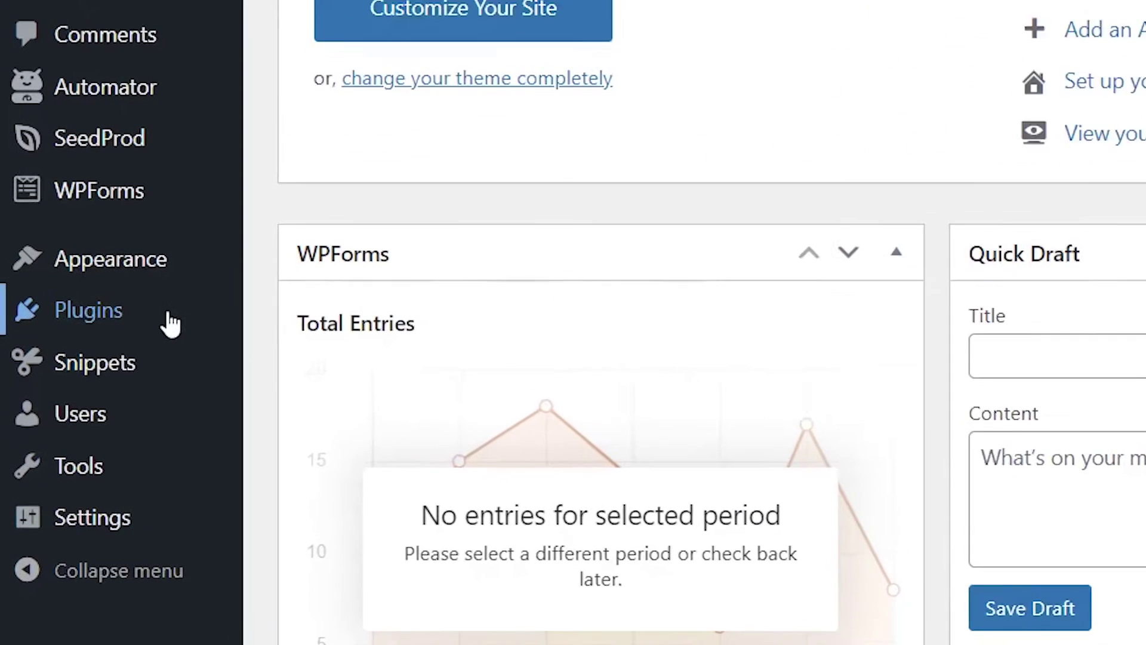
Step: Search the plugin directory for 'menu image', then install and activate Menu Image, Icons made easy
mouse_move(95, 400)
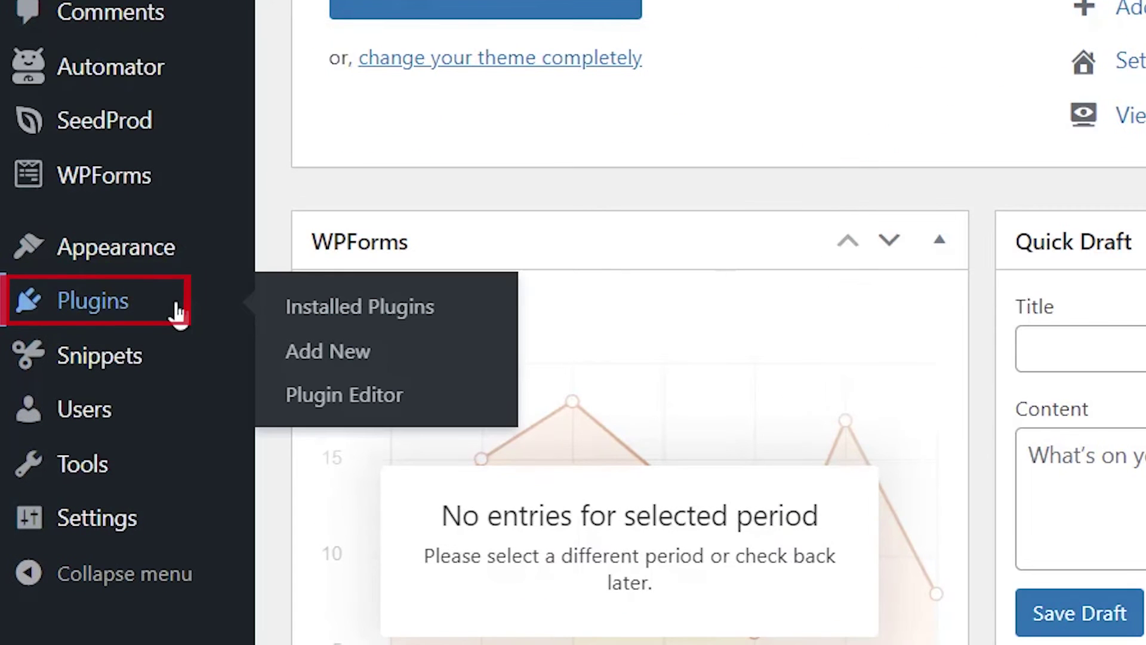
click(303, 357)
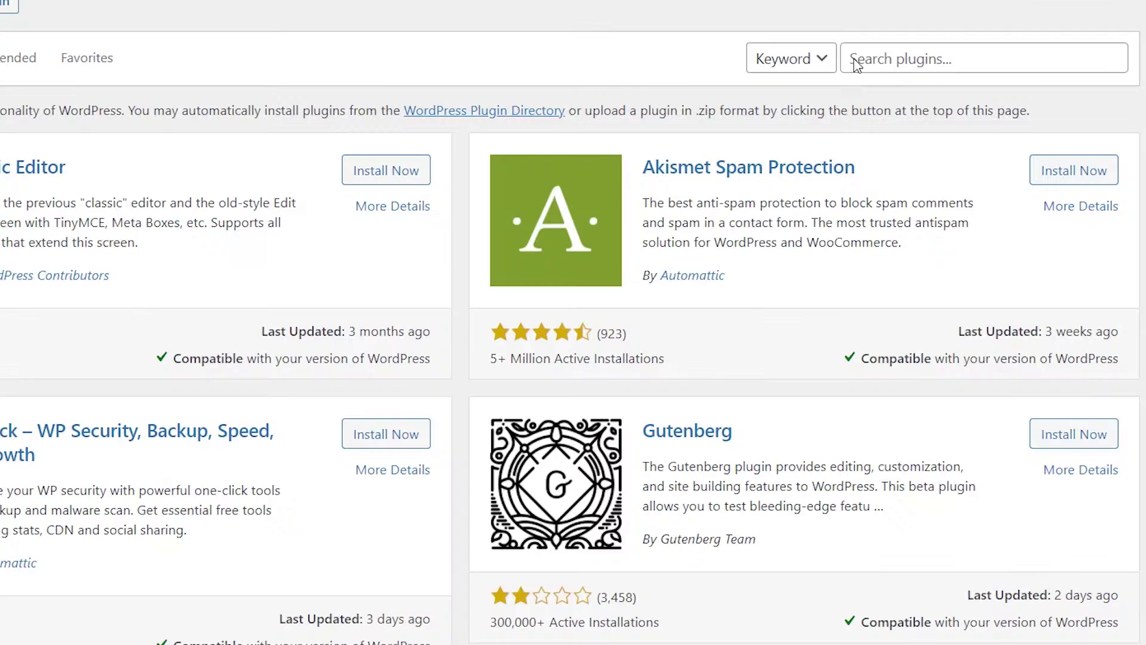
click(854, 59)
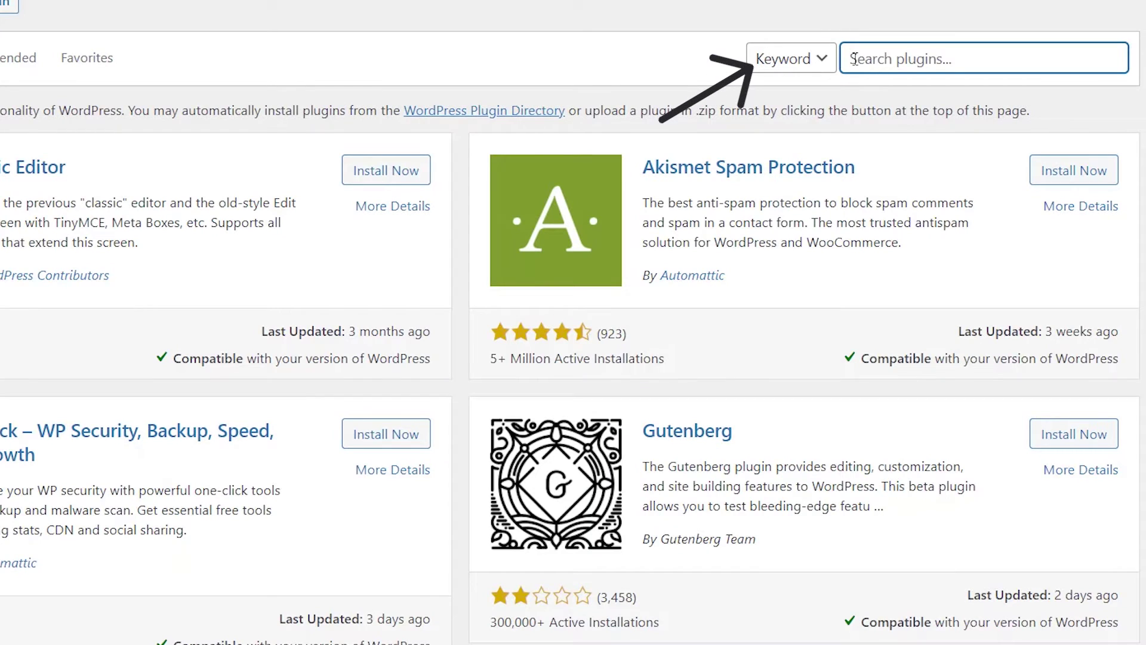
text(menu image)
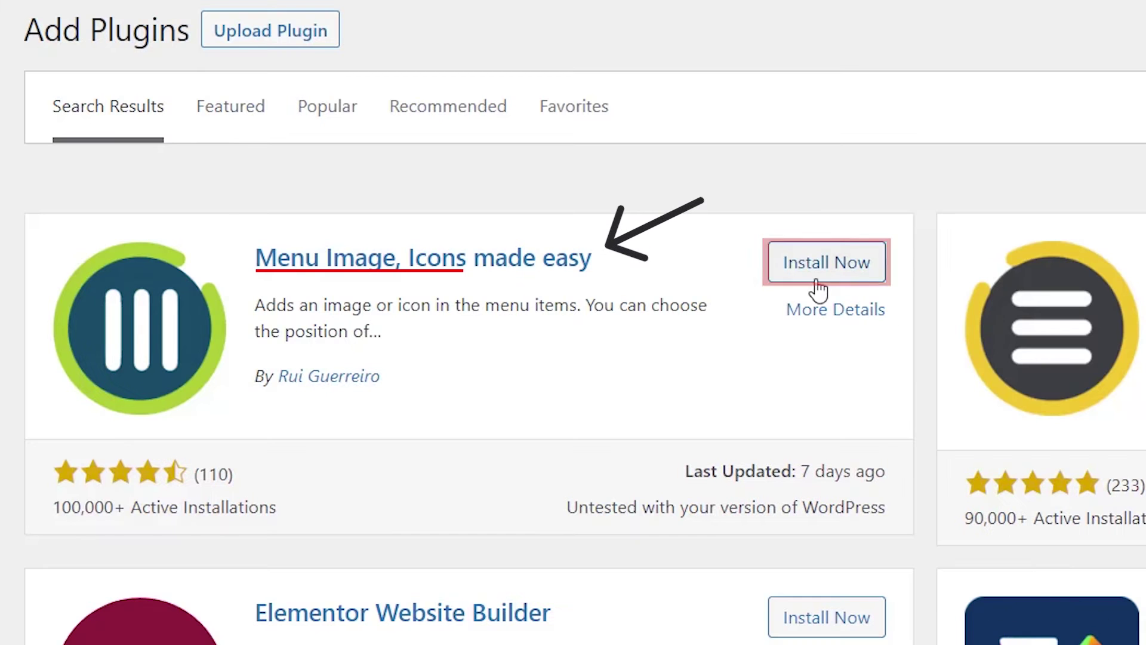
click(379, 192)
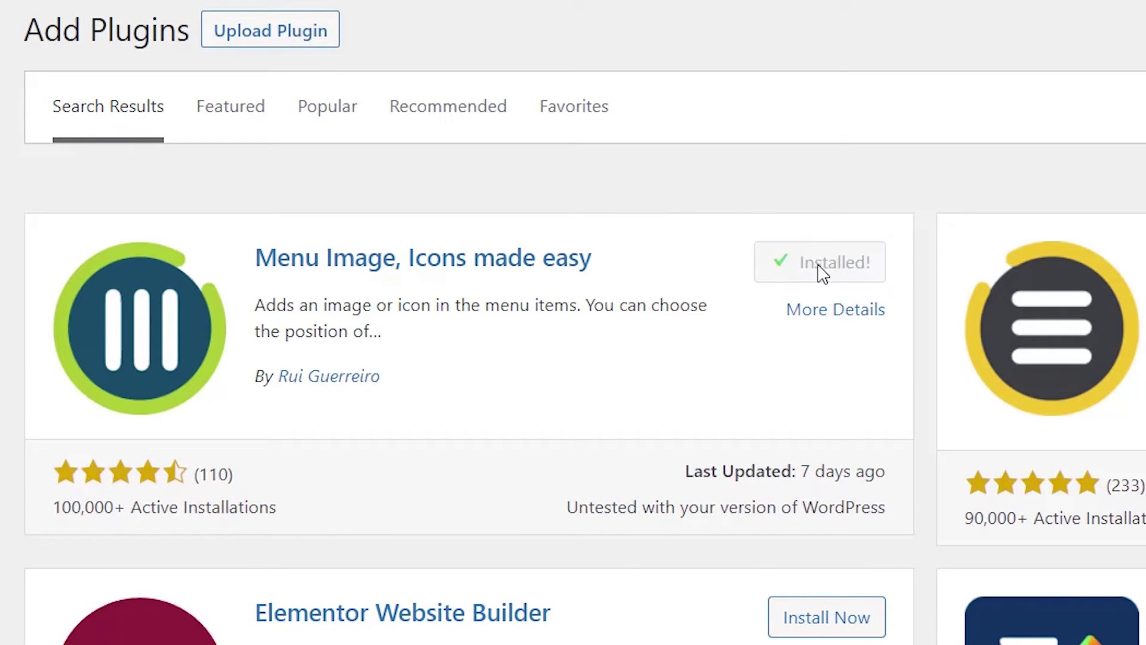
click(821, 269)
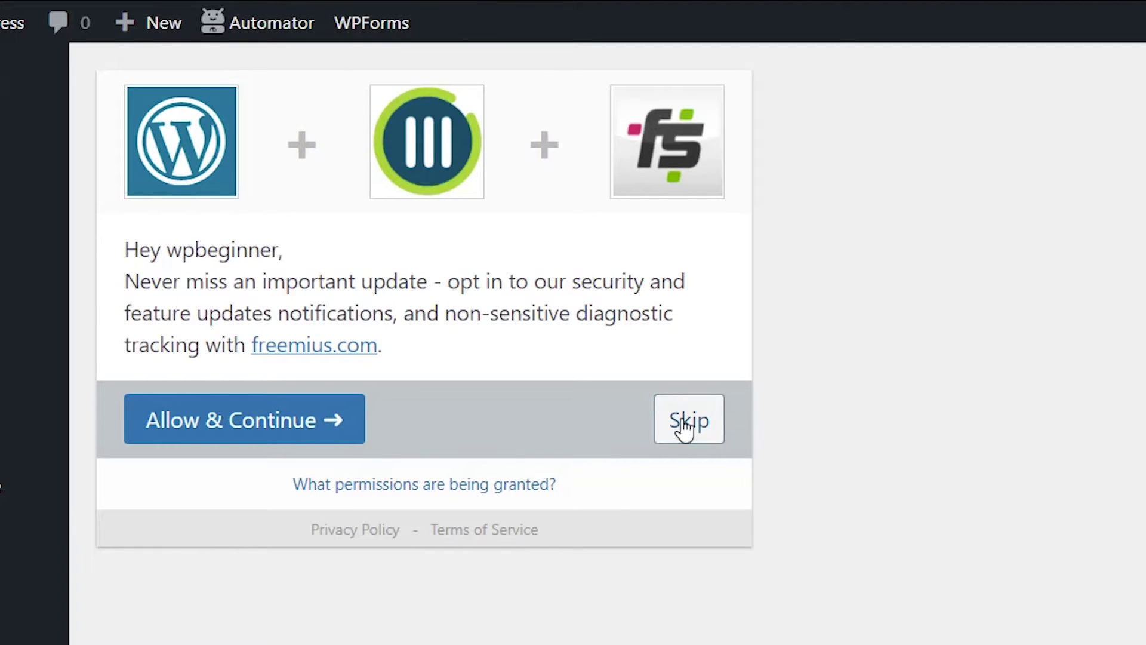
click(686, 421)
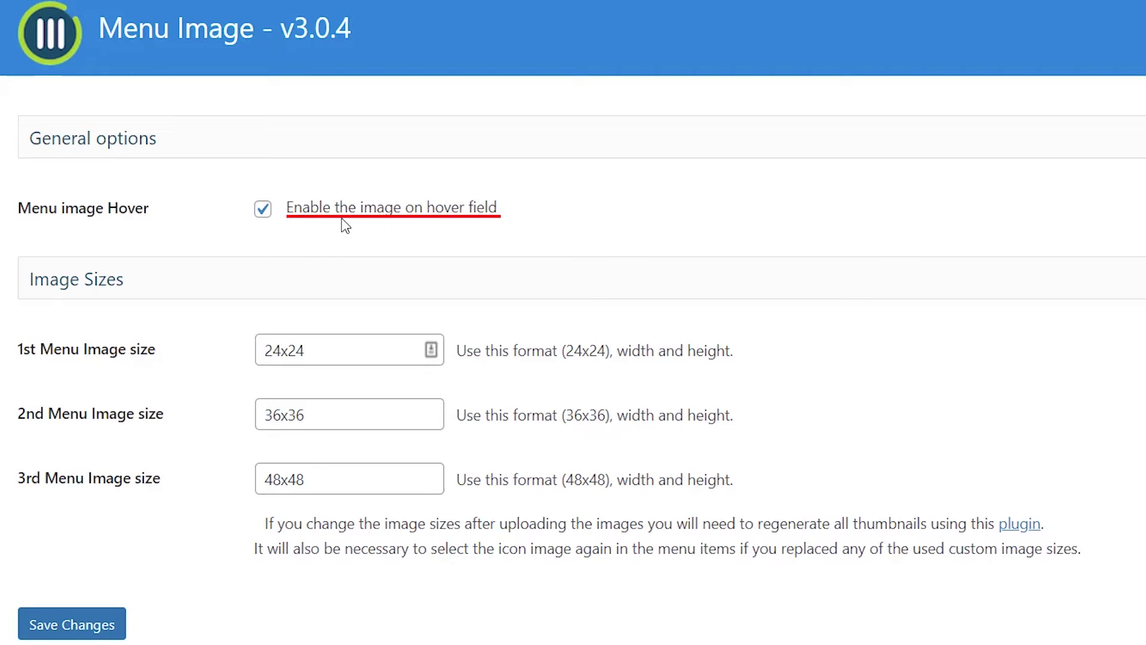
Step: Save the Menu Image settings, keeping hover enabled and the 24x24, 36x36 and 48x48 sizes
click(64, 635)
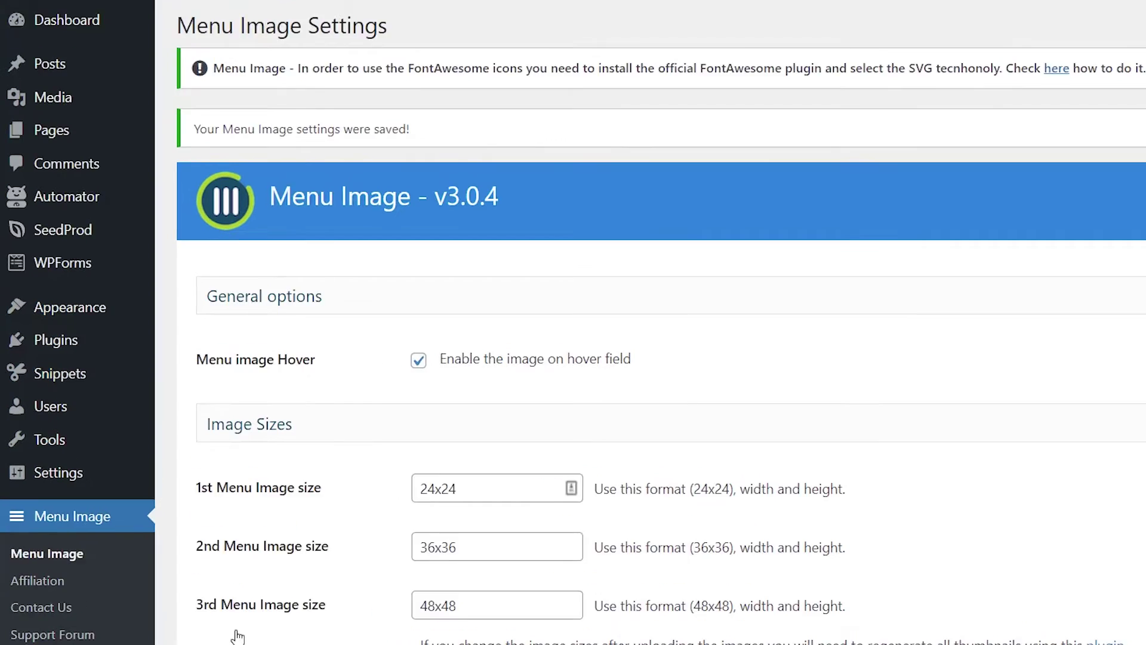
Step: Create an empty navigation menu named 'Social' under Appearance > Menus
mouse_move(34, 316)
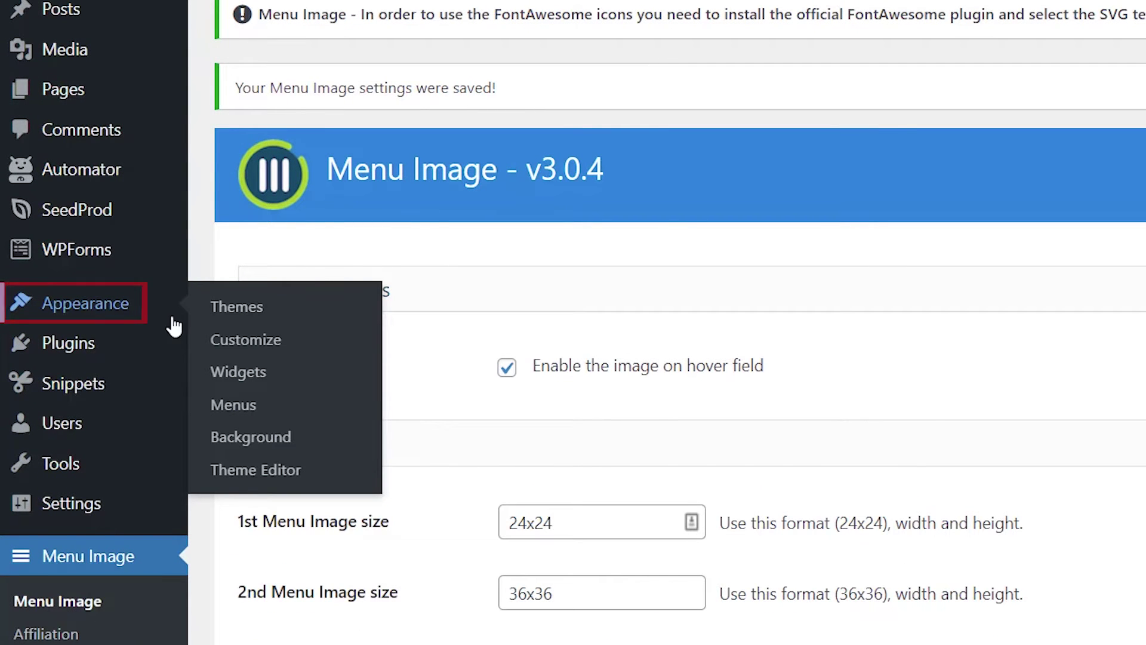
click(242, 406)
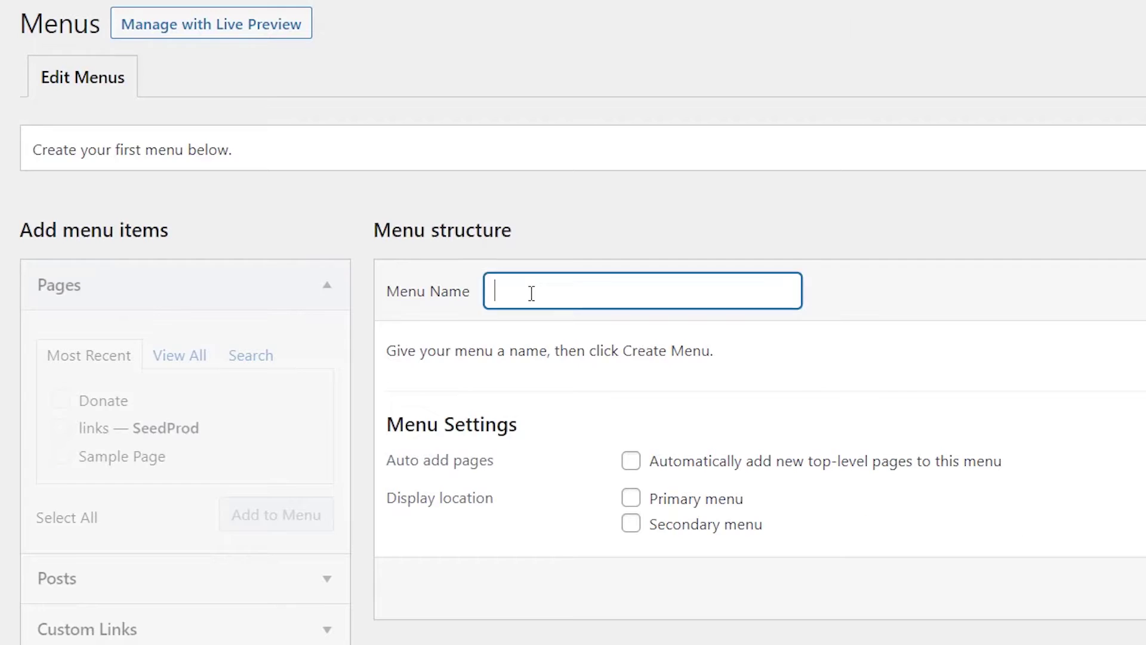
text(Social)
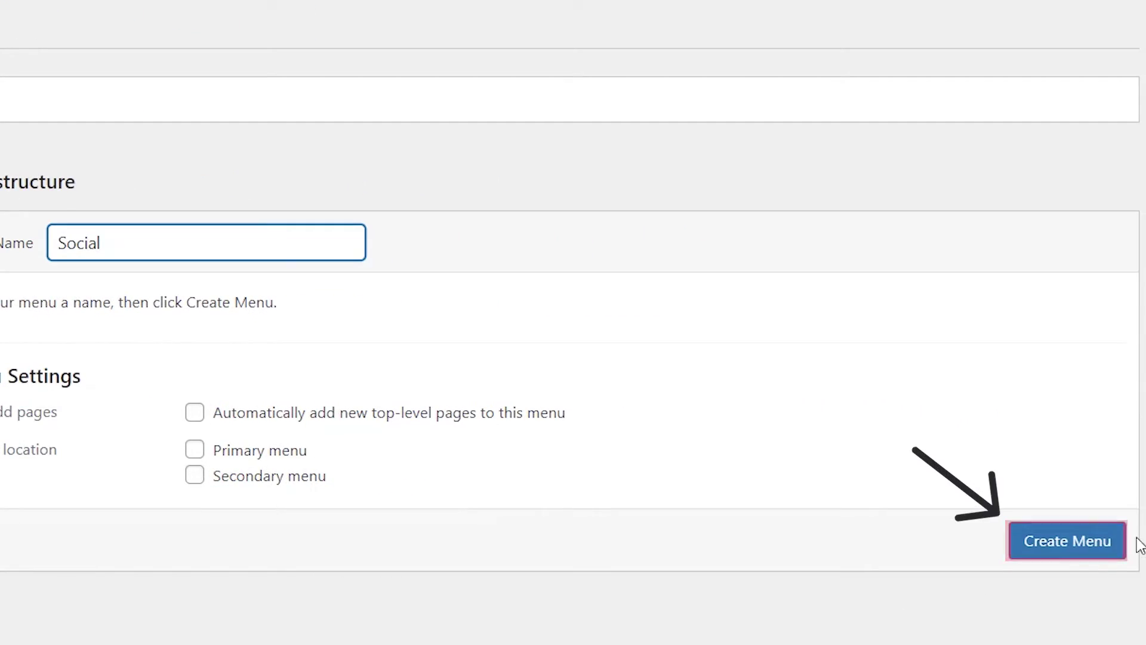
click(1066, 554)
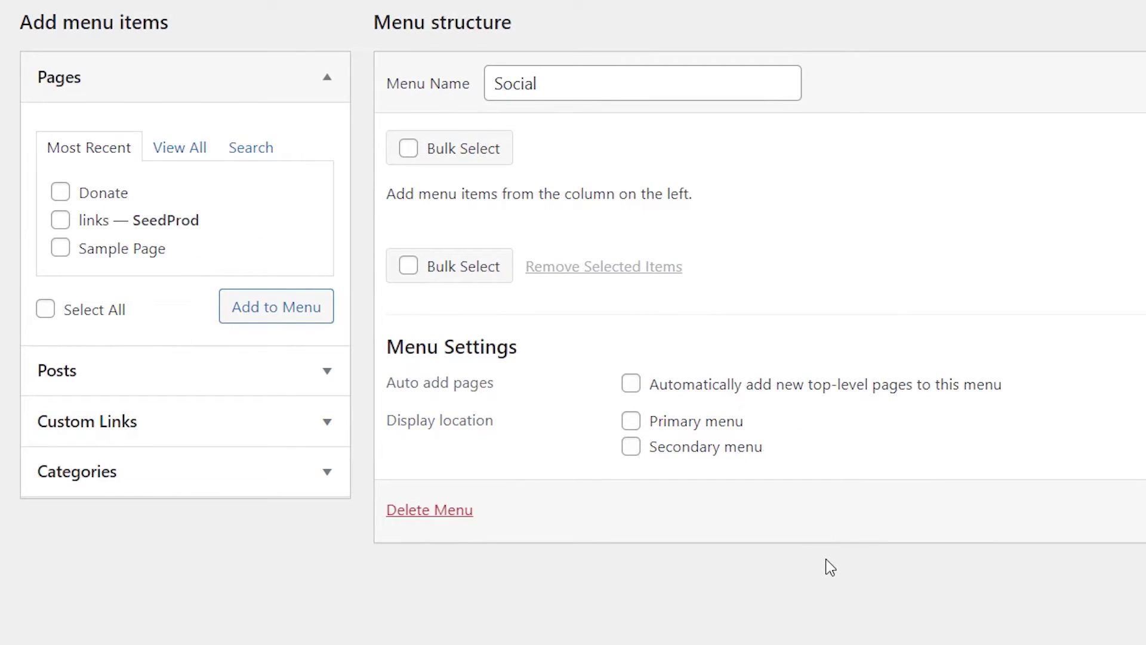
click(212, 430)
click(220, 257)
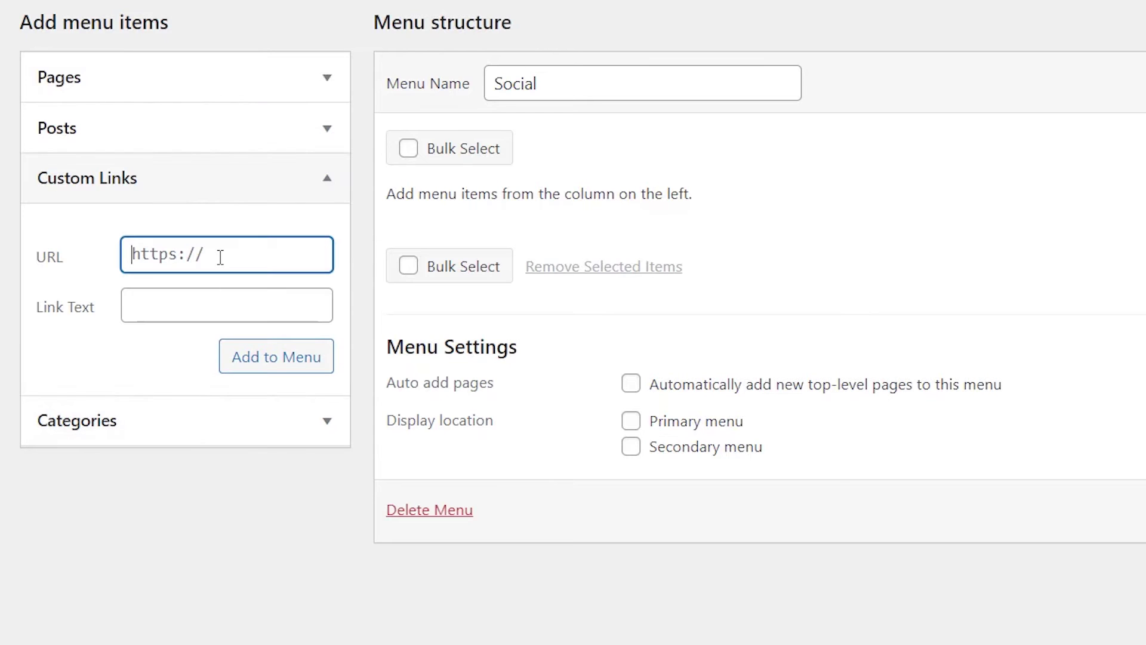
text(httpsp)
key(BackSpace)
key(BackSpace)
text(s://twiiter)
key(BackSpace)
key(BackSpace)
key(BackSpace)
key(BackSpace)
key(BackSpace)
text(itter.com/wpbeginner)
click(228, 302)
text(Twitter)
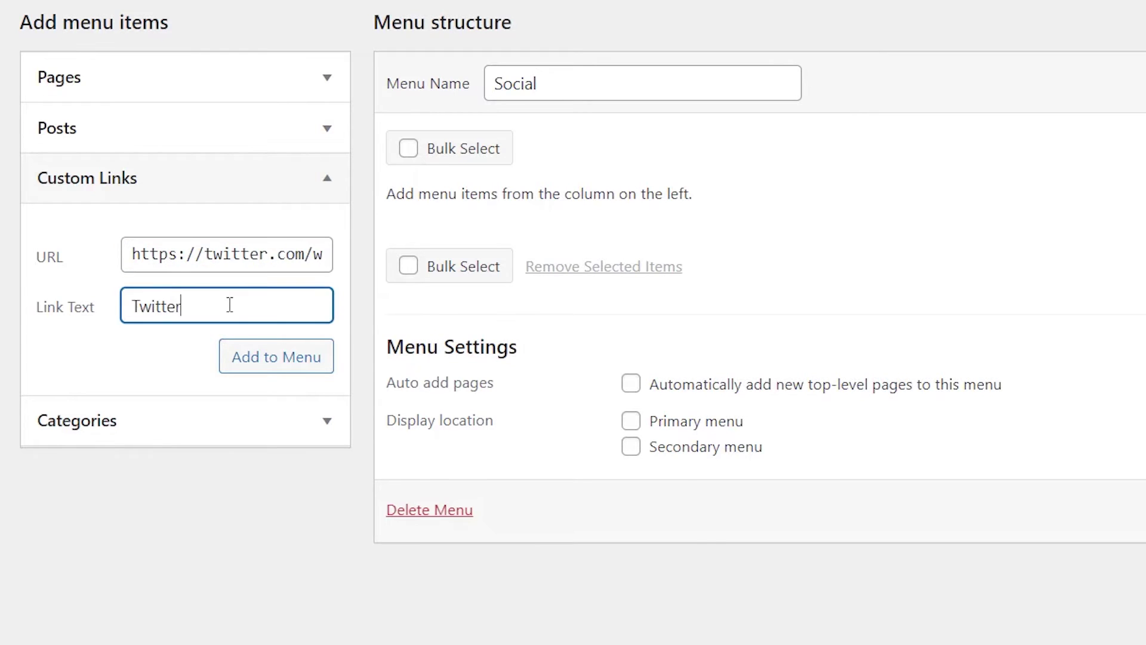
click(275, 357)
text(https://facebook.com/)
click(203, 297)
text(Facebook)
click(276, 356)
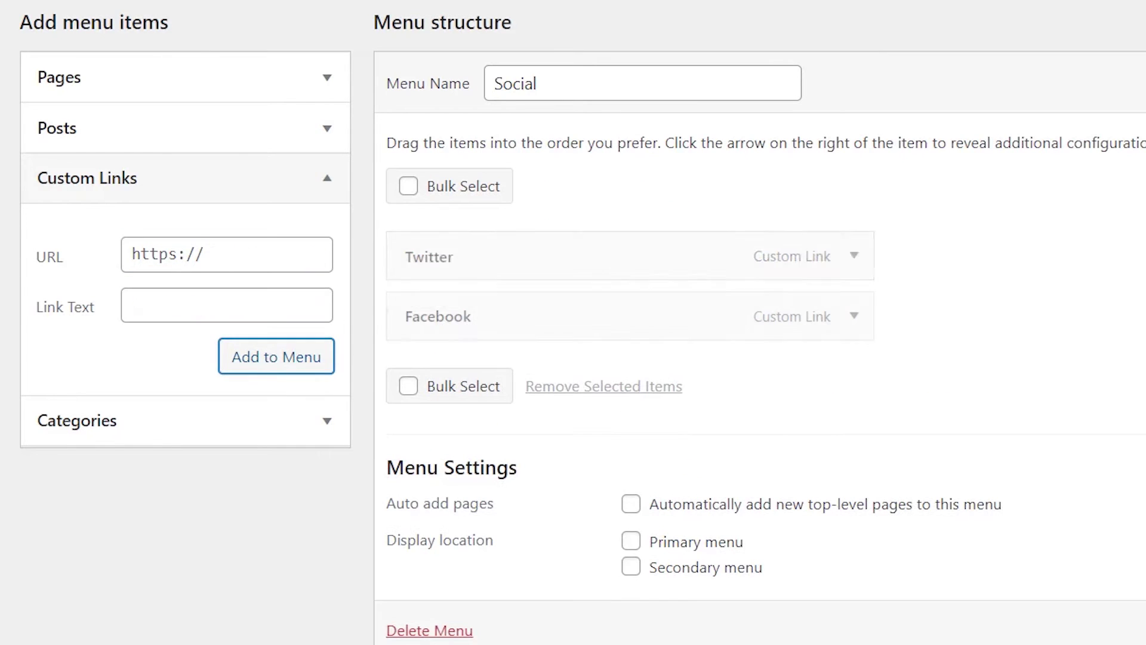
text(www.instagram)
click(185, 308)
text(Instagram)
click(248, 362)
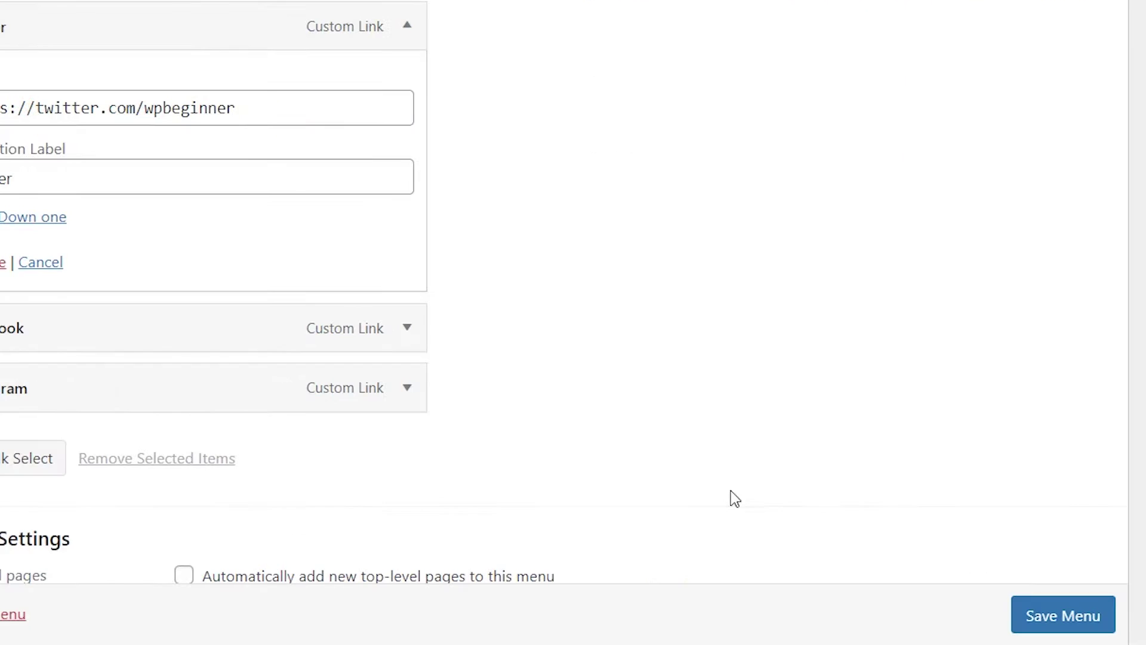
click(1081, 632)
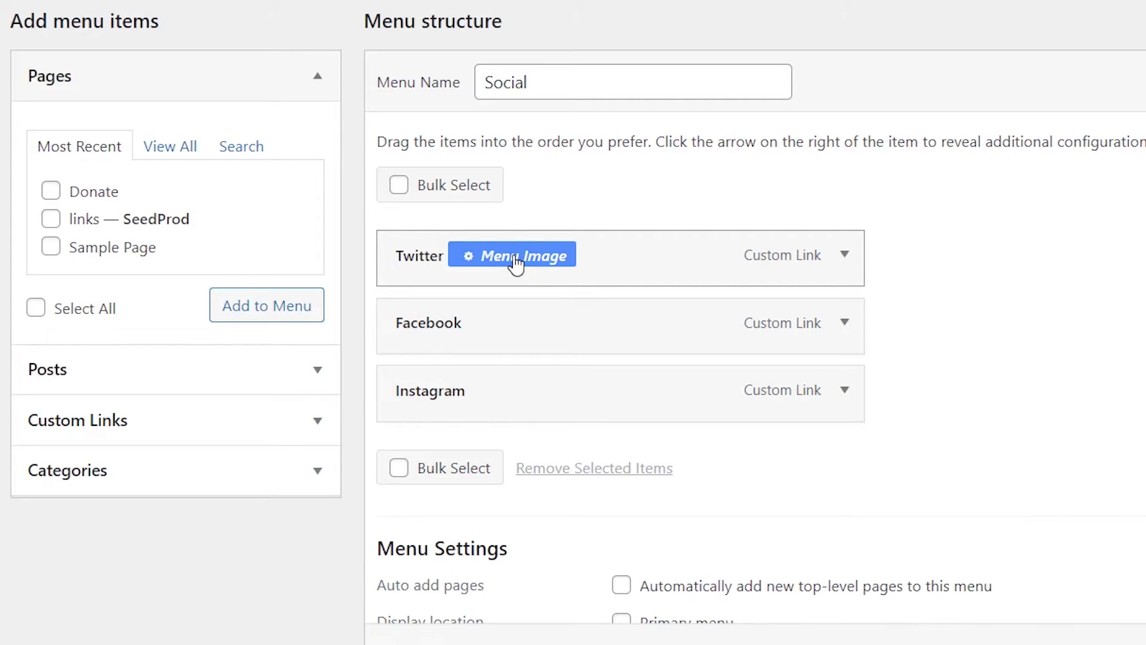
Step: Set the Twitter item's Menu Image to use an icon and pick the Dashicons Twitter bird
click(495, 256)
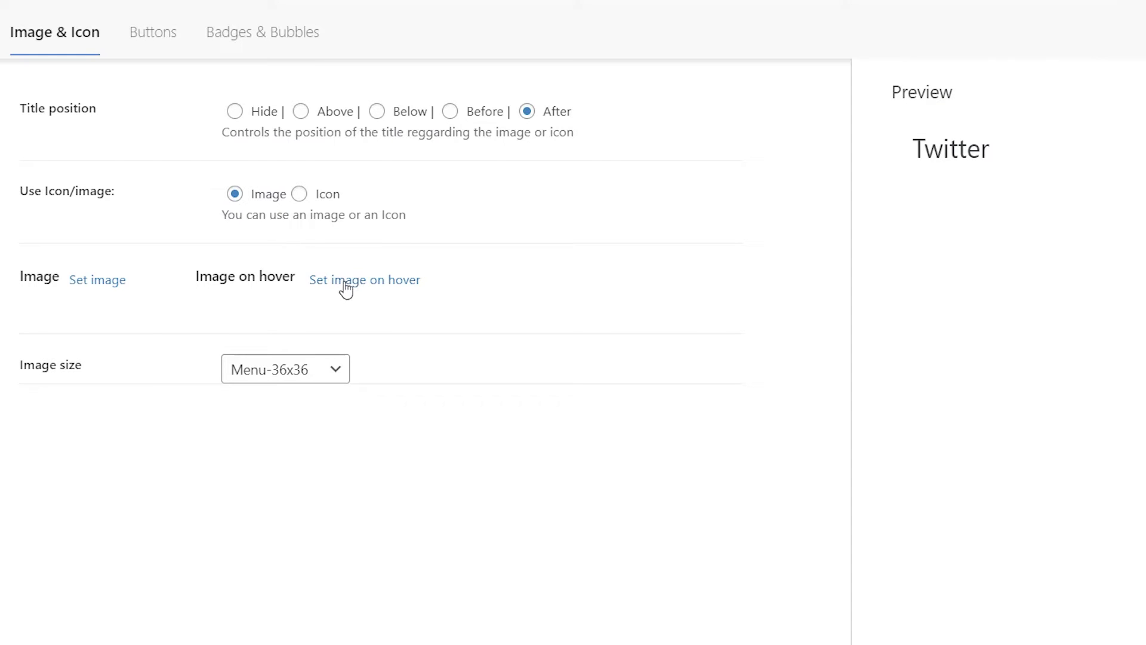
click(97, 280)
click(299, 194)
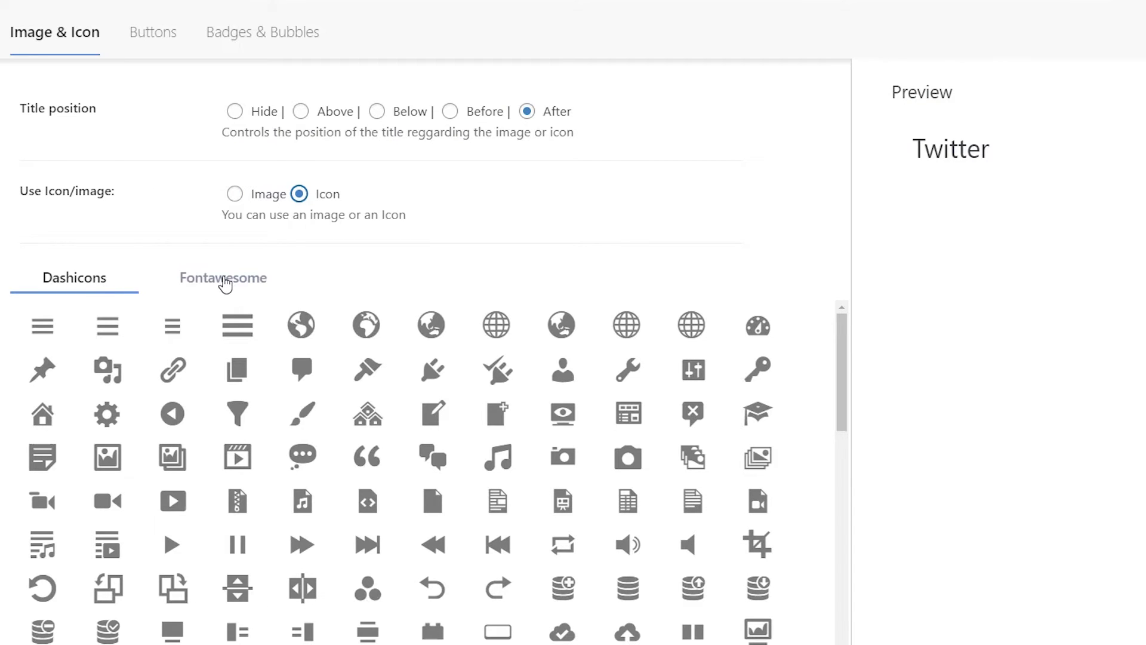
click(223, 279)
click(98, 281)
drag(97, 281, 121, 603)
scroll(121, 603, up, 2)
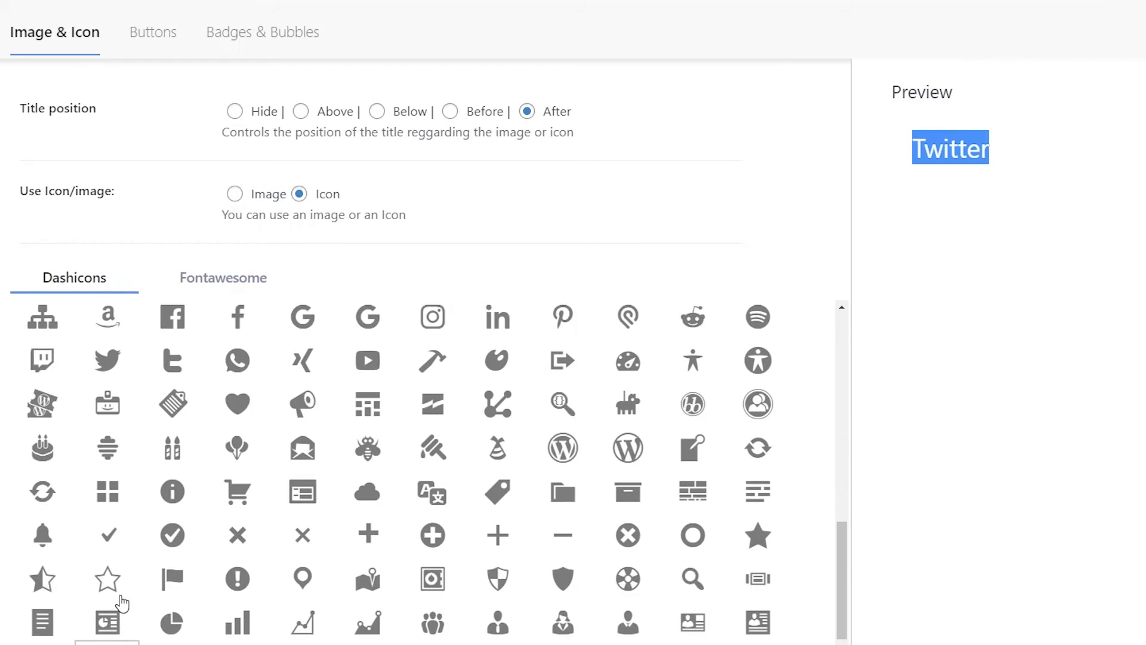
click(103, 363)
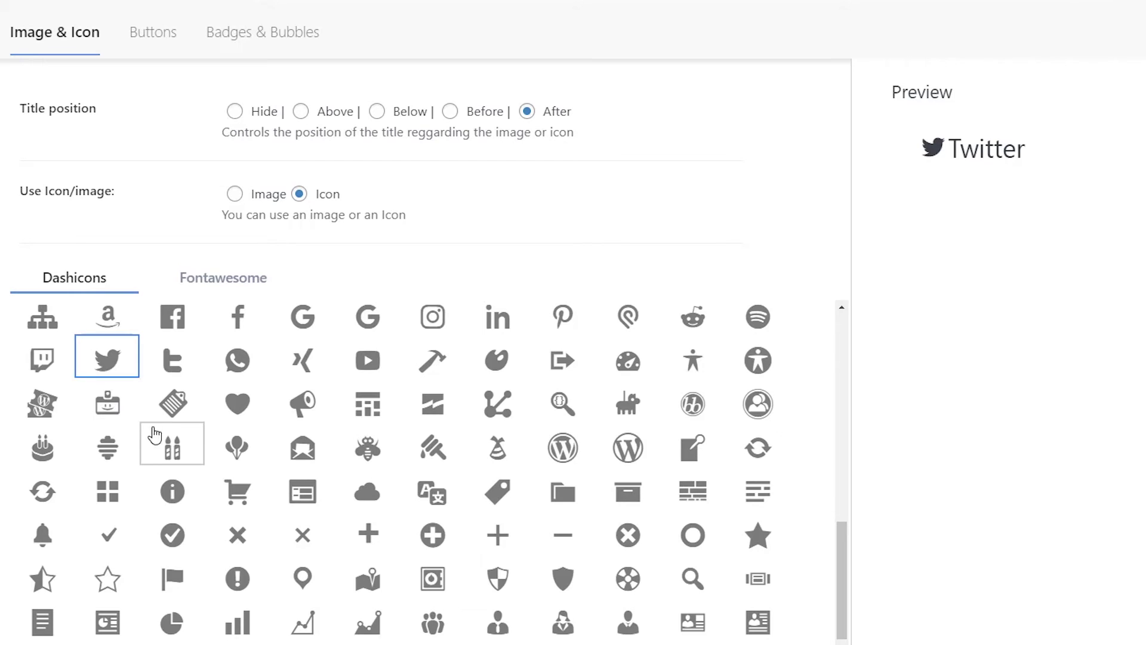
Step: Hide the Twitter item's title so only its icon shows, and save
scroll(153, 445, up, 8)
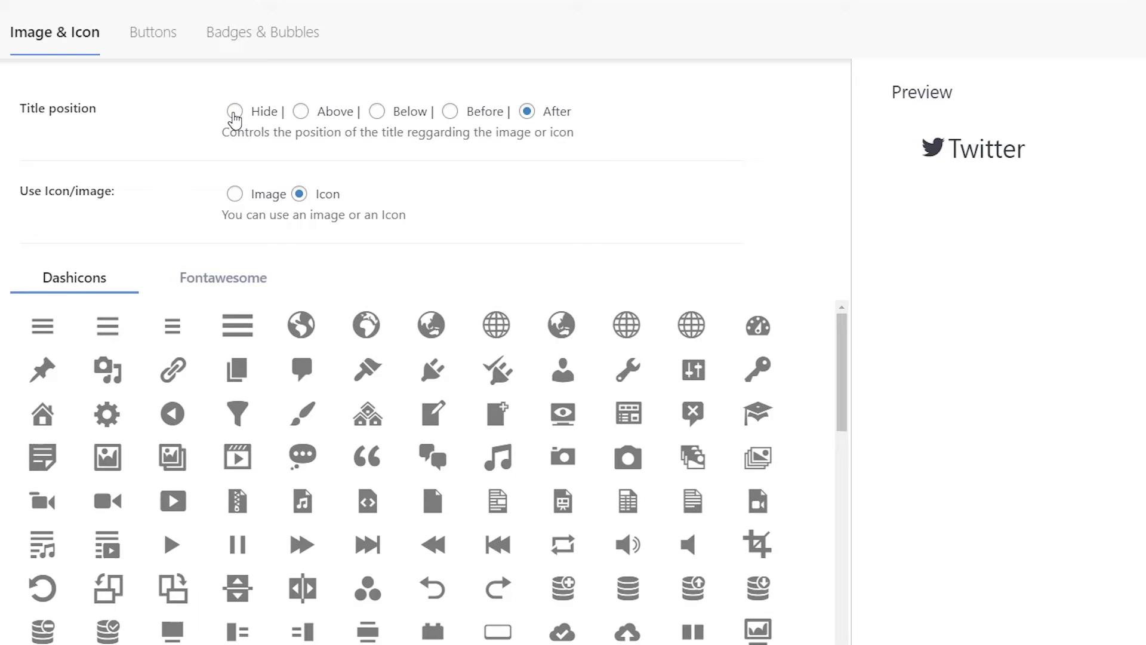
click(234, 111)
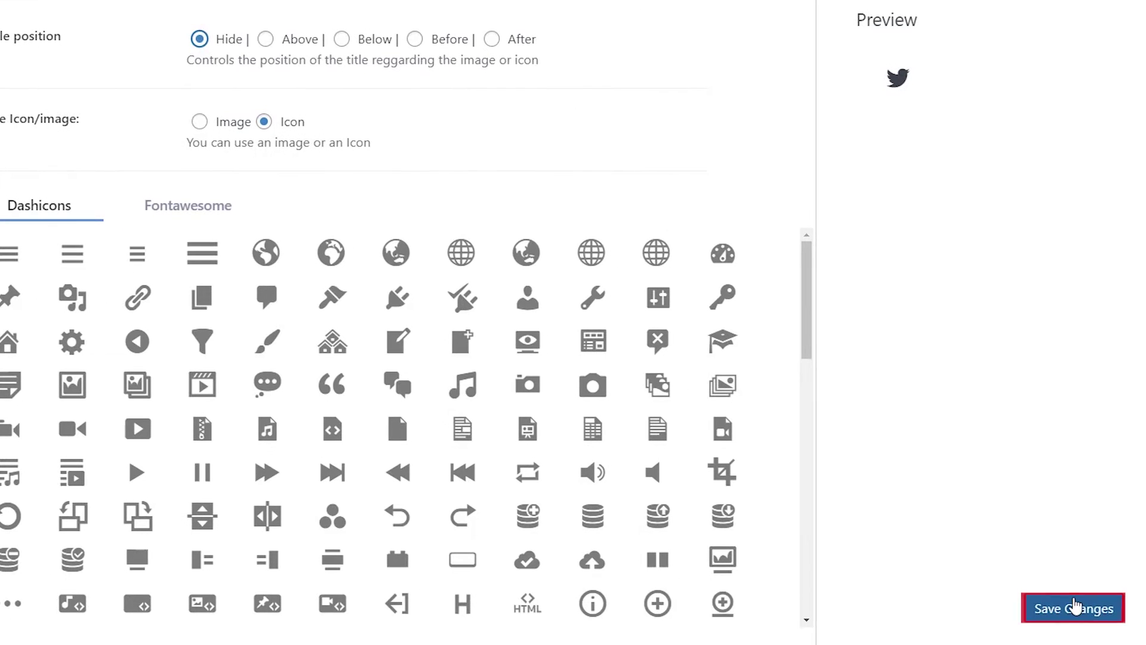
click(1074, 609)
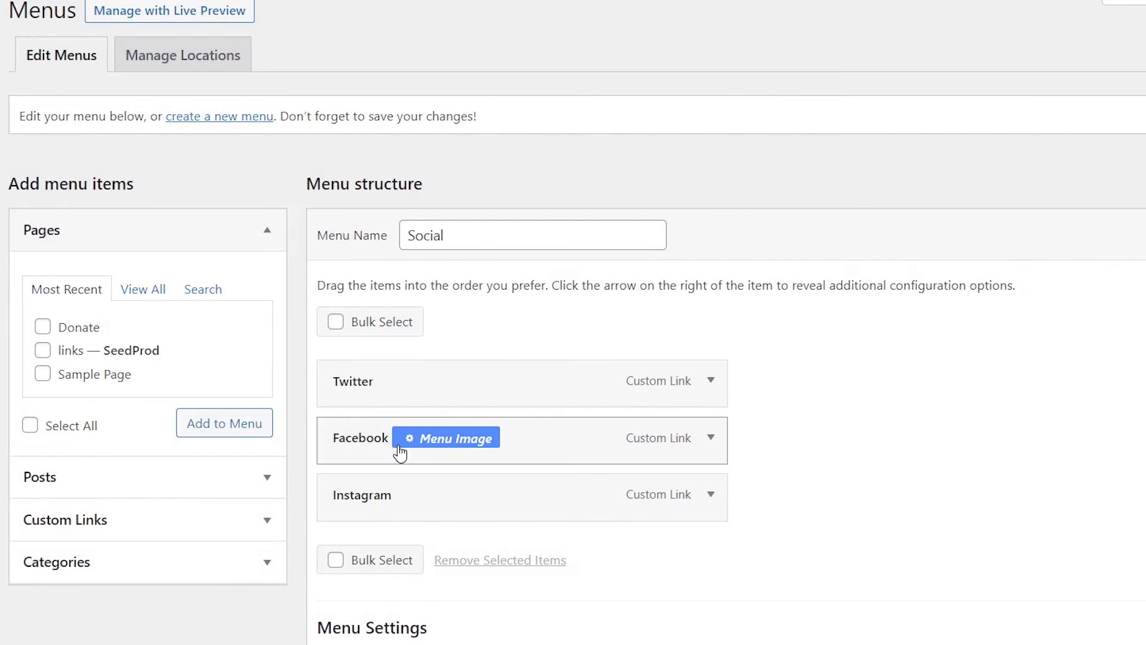
Step: Give Facebook the 'f' icon and Instagram its icon, hiding both titles
click(399, 446)
click(299, 193)
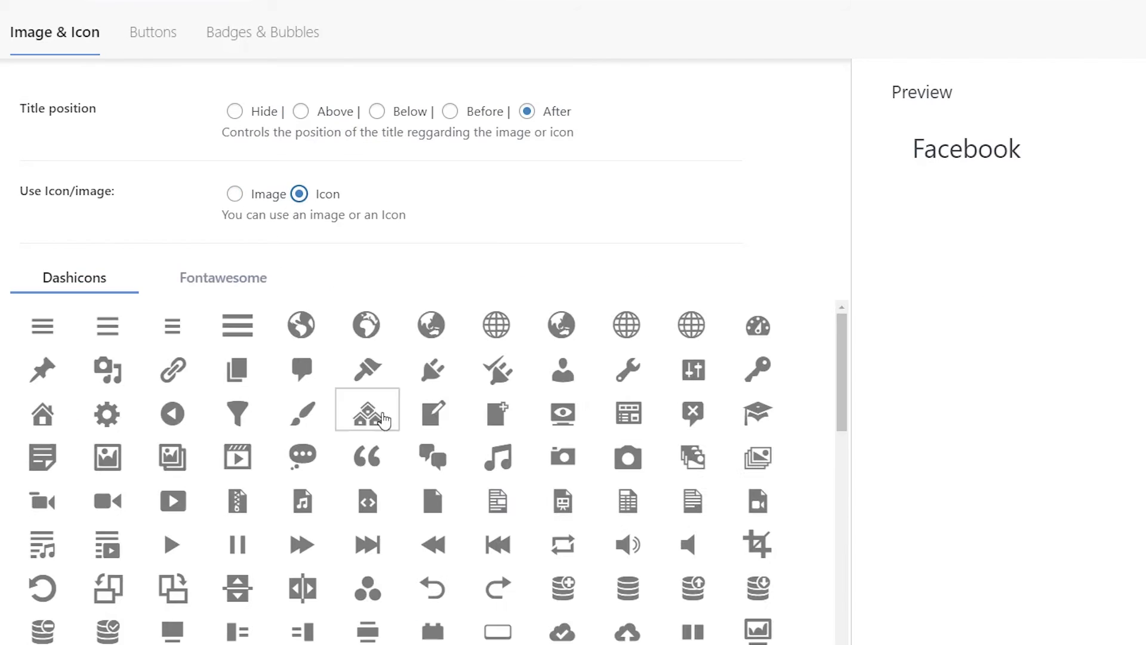
scroll(424, 497, down, 5)
click(238, 548)
click(235, 111)
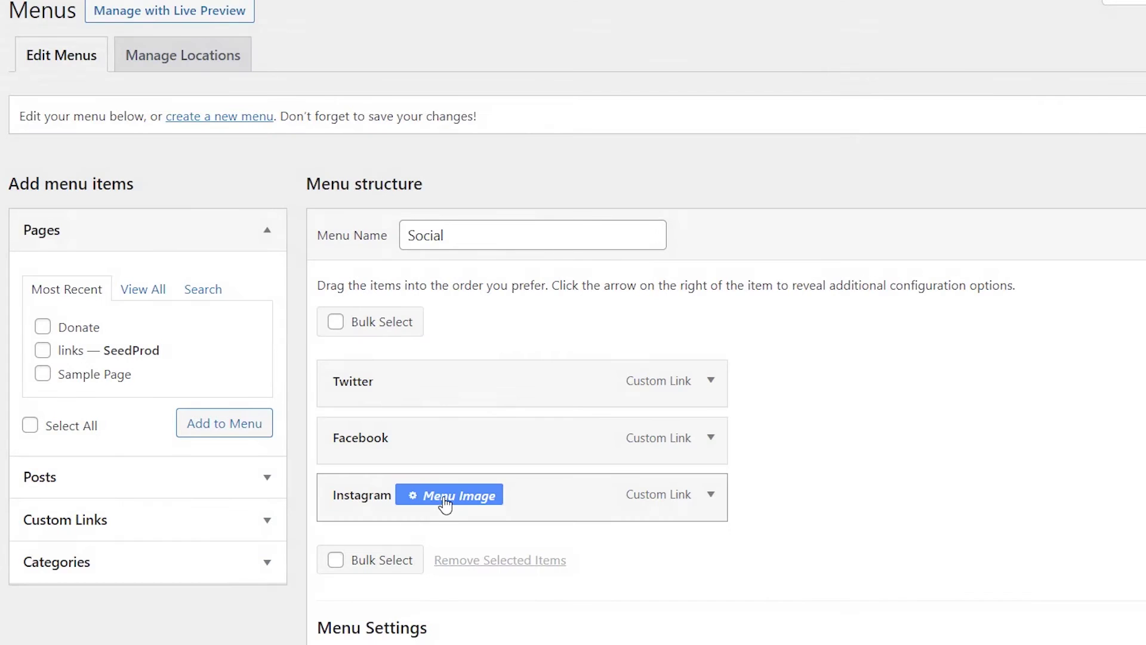
click(440, 502)
click(434, 547)
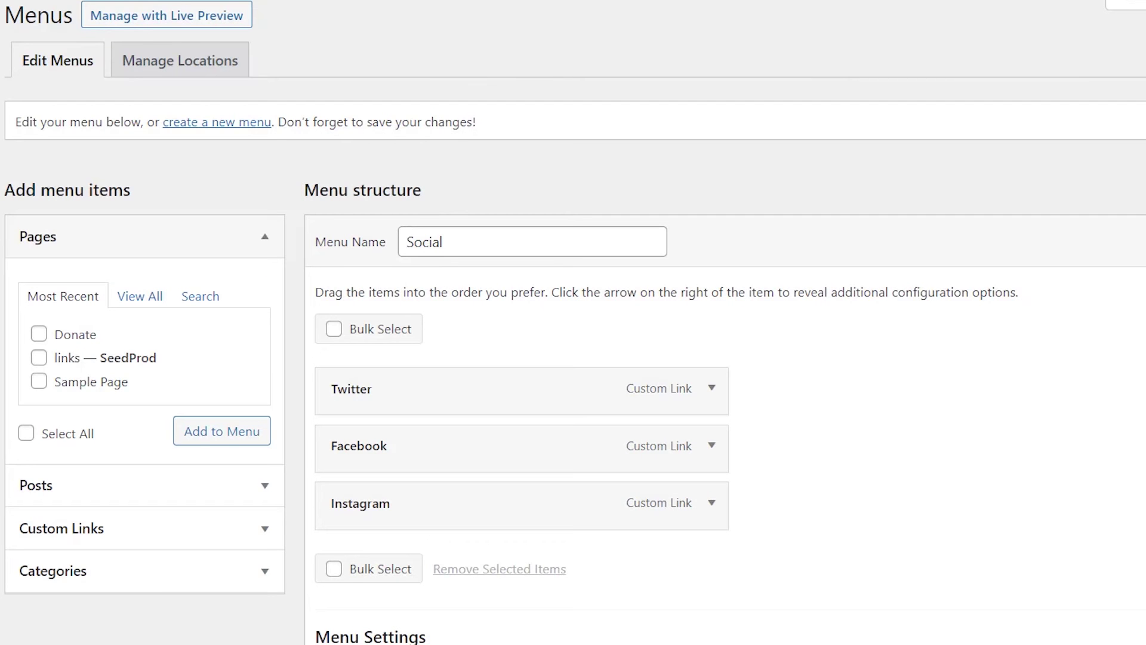
Step: Save the Social menu, assign it to the Primary menu location, and view the site
click(1039, 619)
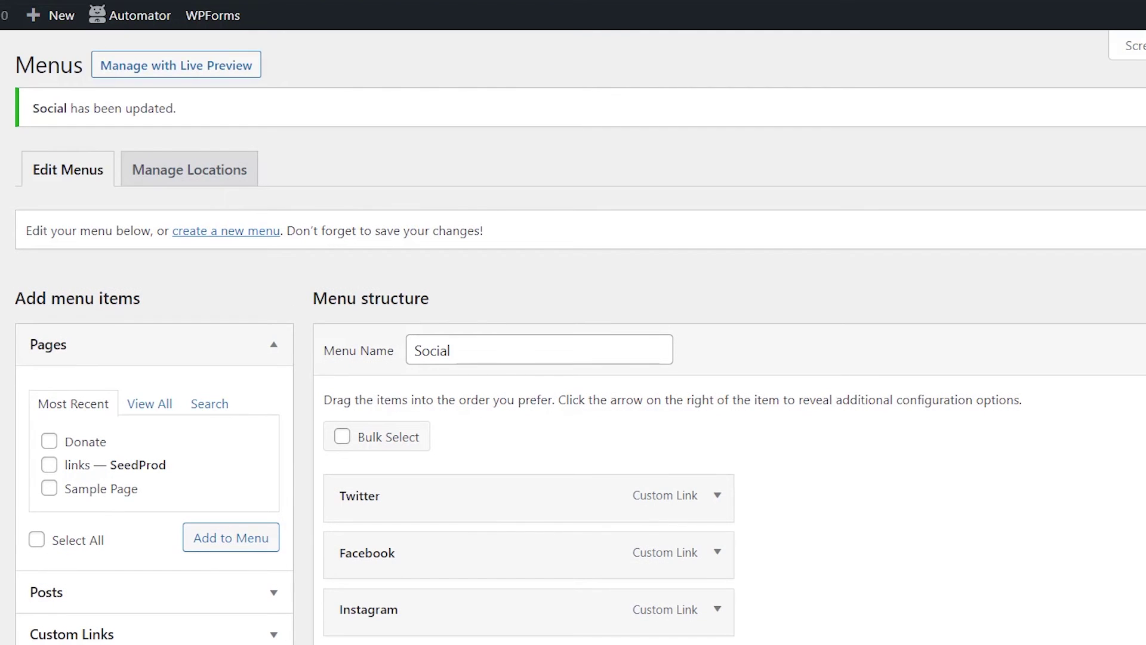
click(212, 173)
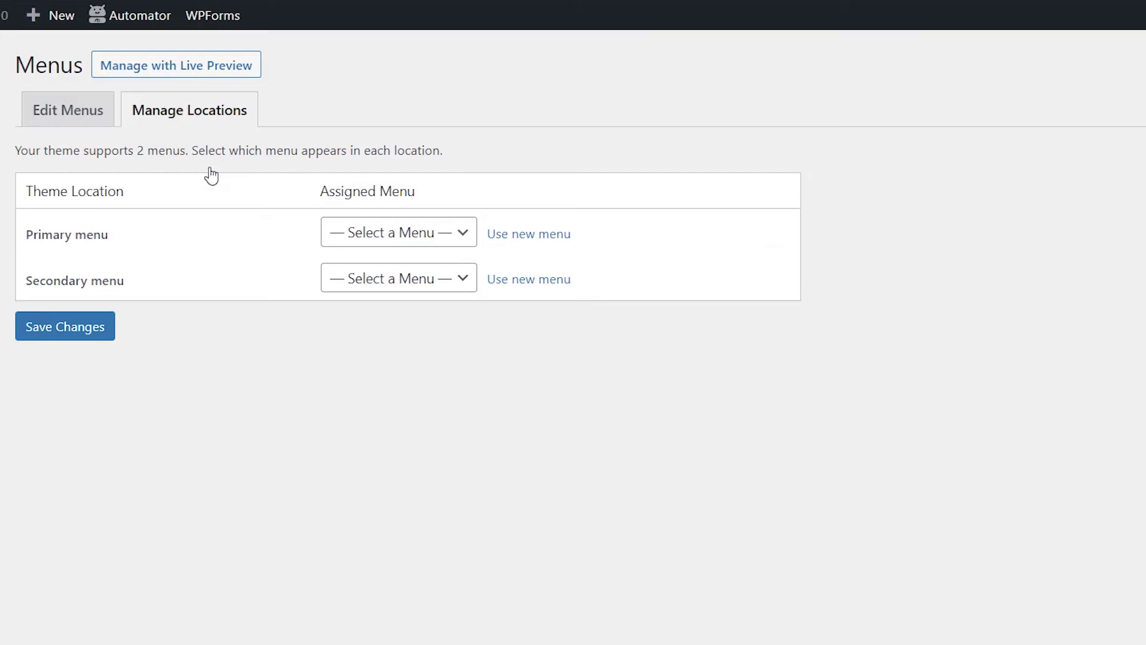
click(373, 236)
click(362, 279)
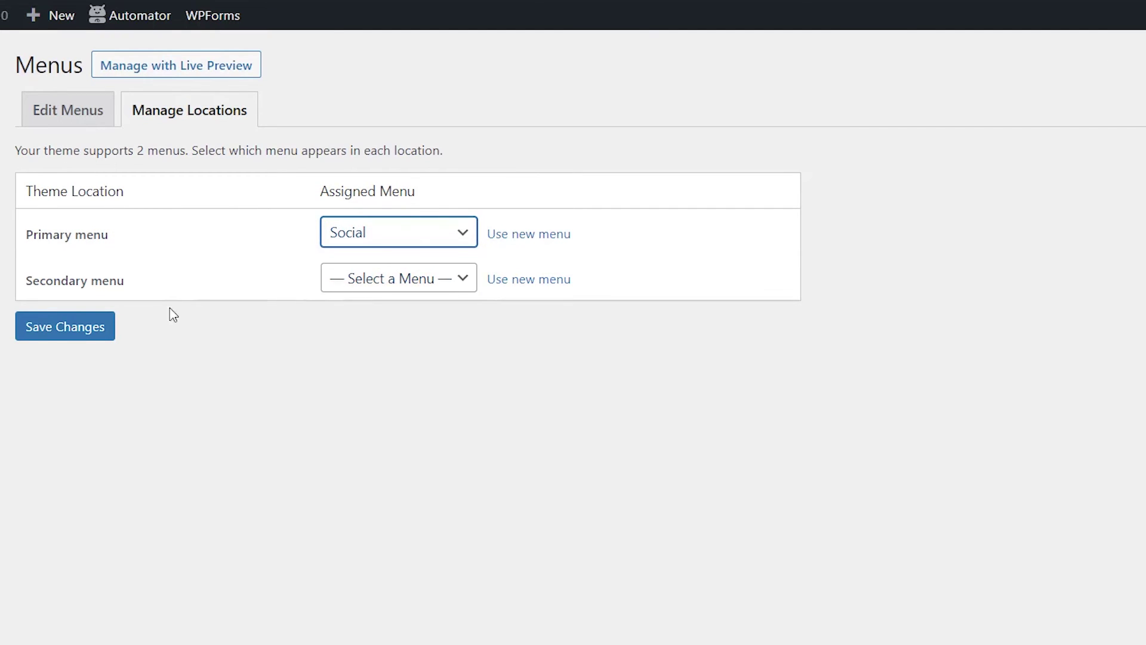
click(77, 335)
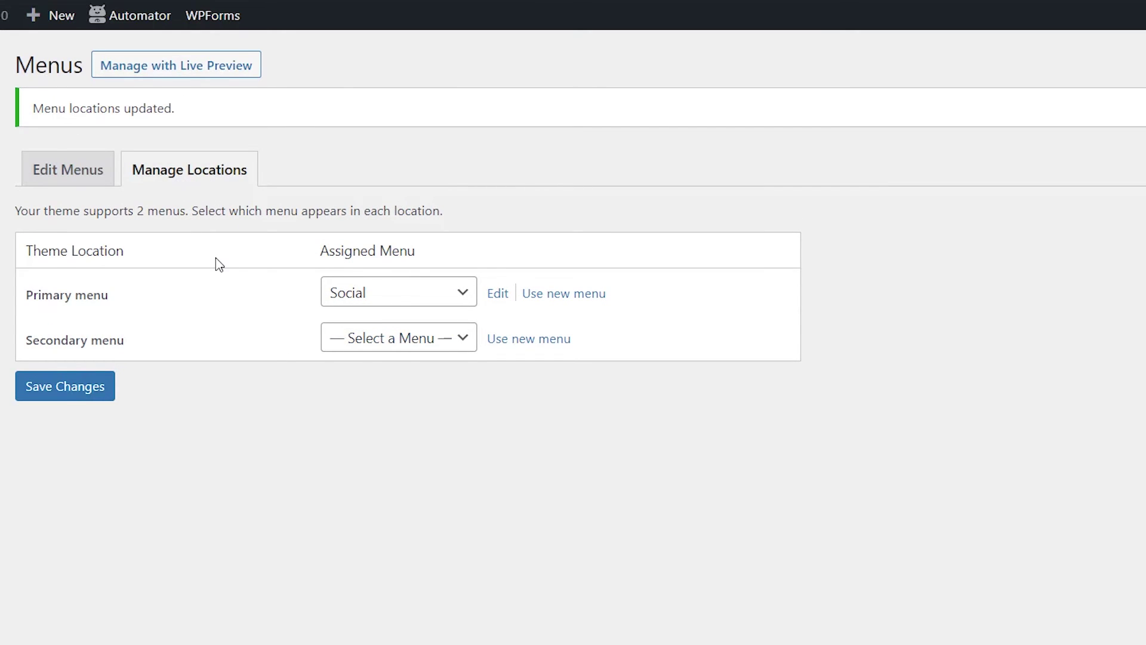
mouse_move(102, 45)
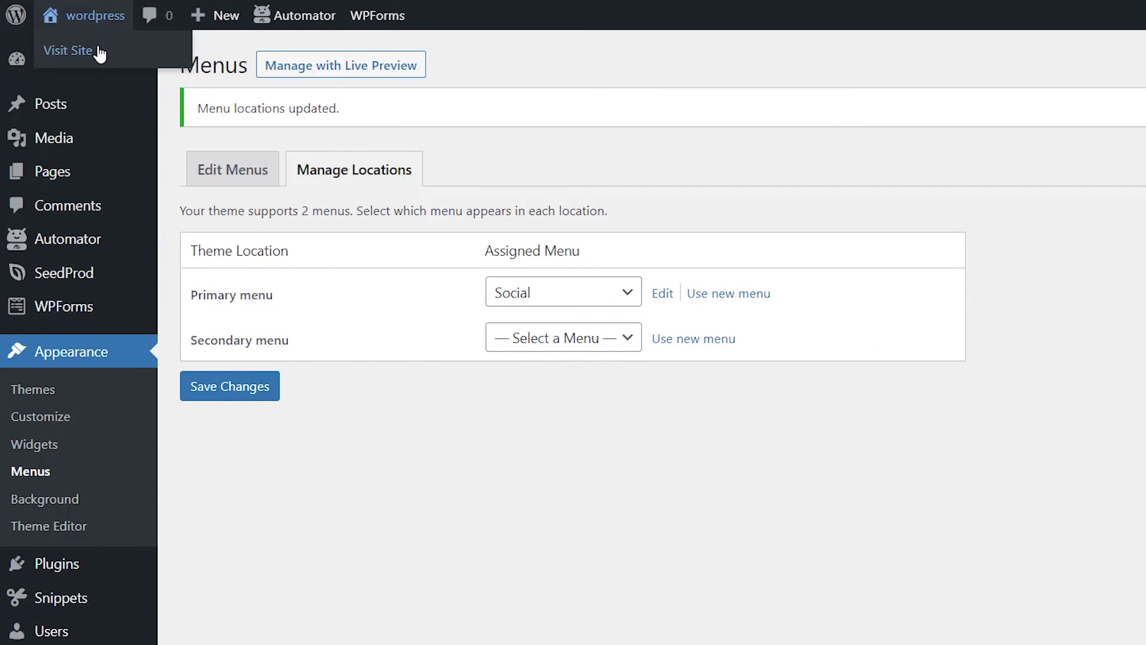
click(68, 51)
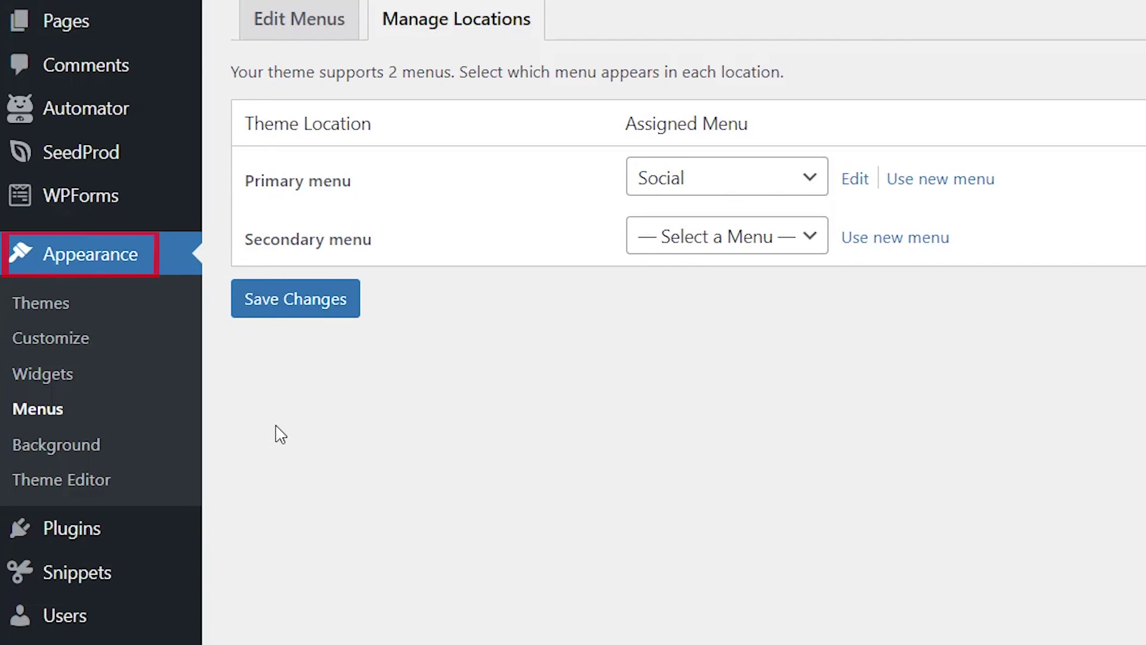
Step: Open the widgets editor and dismiss its welcome guide
click(74, 383)
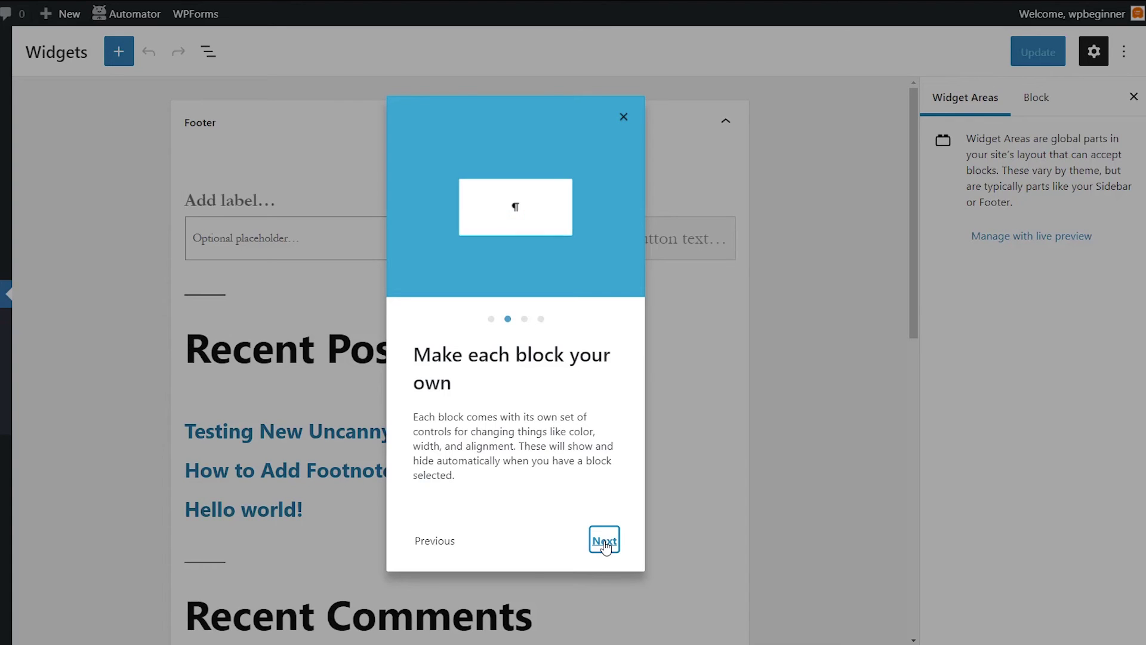
click(605, 540)
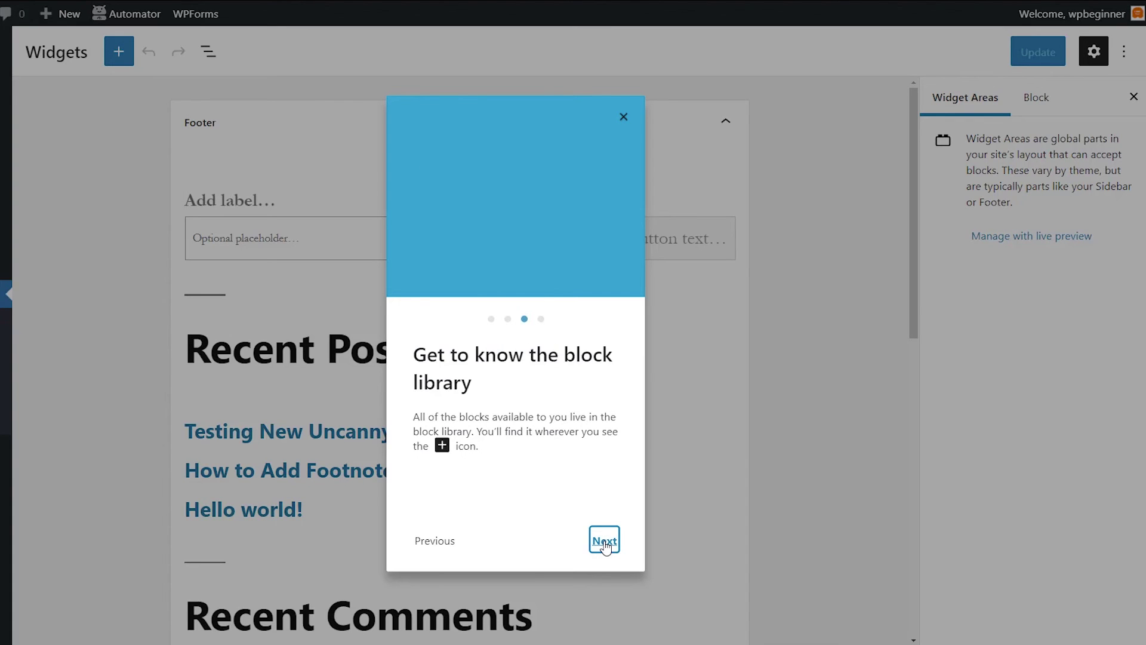
click(605, 542)
click(603, 543)
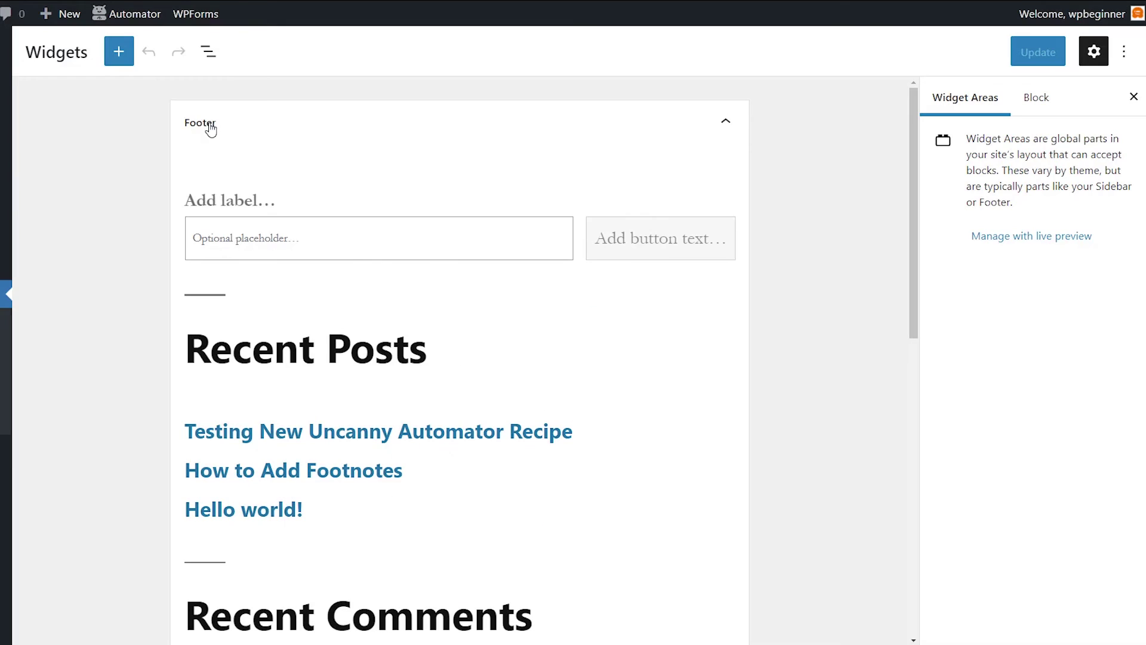
Step: Add a Navigation Menu widget titled 'Stay Connected' showing the Social menu to the Footer
click(117, 63)
text(menu)
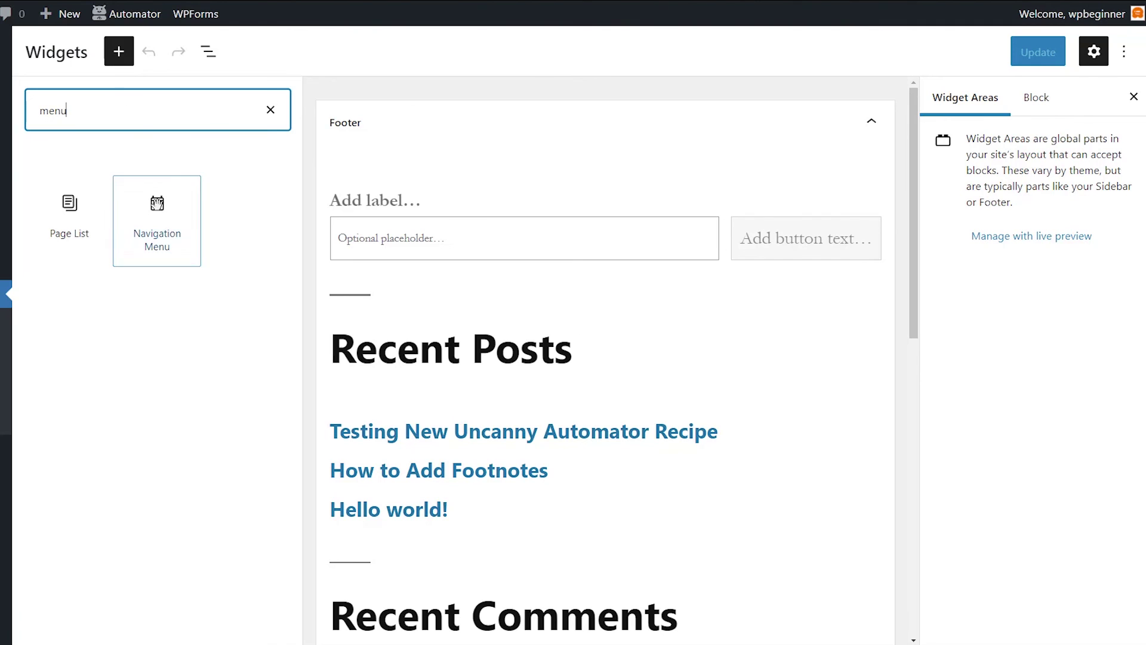
drag(157, 215, 464, 168)
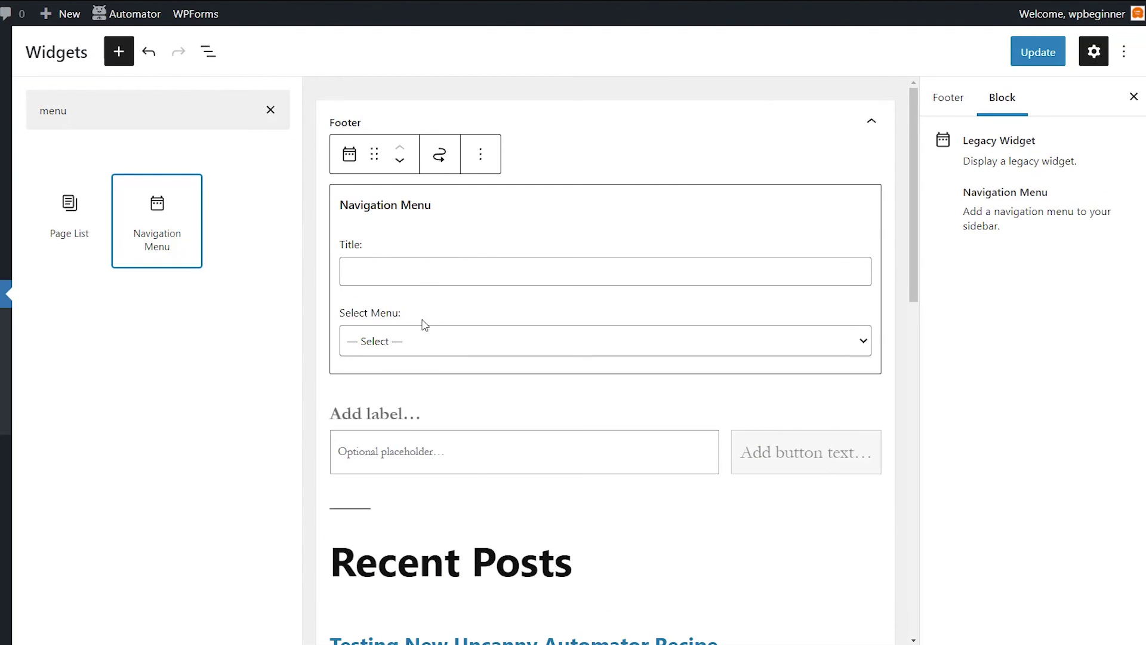
click(420, 344)
click(257, 380)
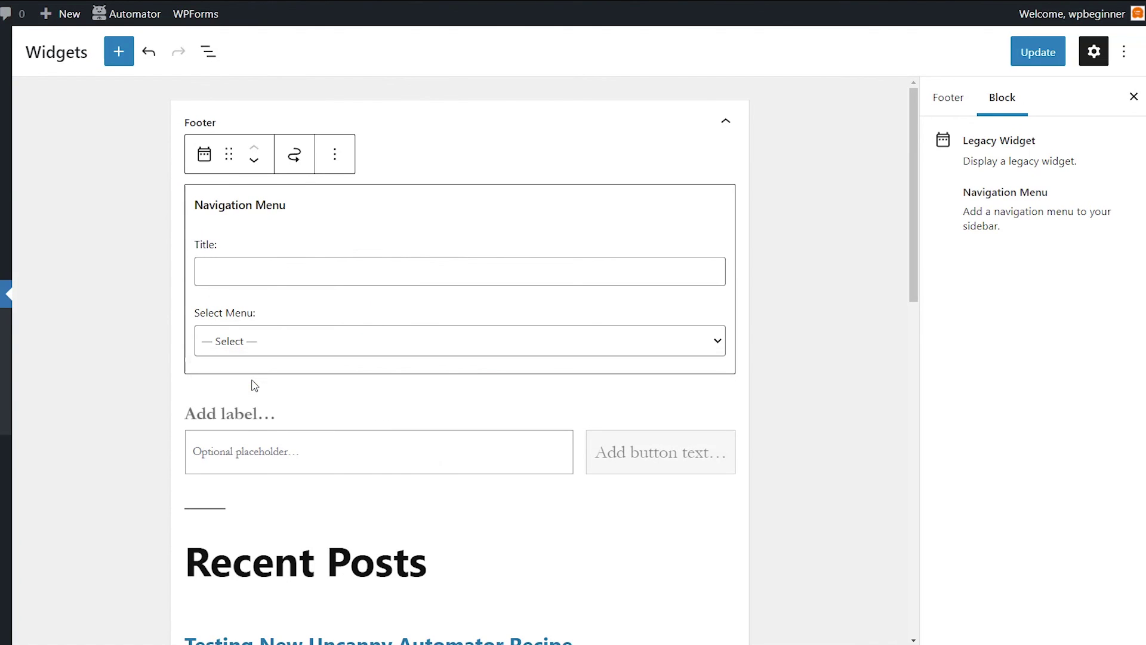
click(272, 275)
text(Stay Connected)
click(1051, 54)
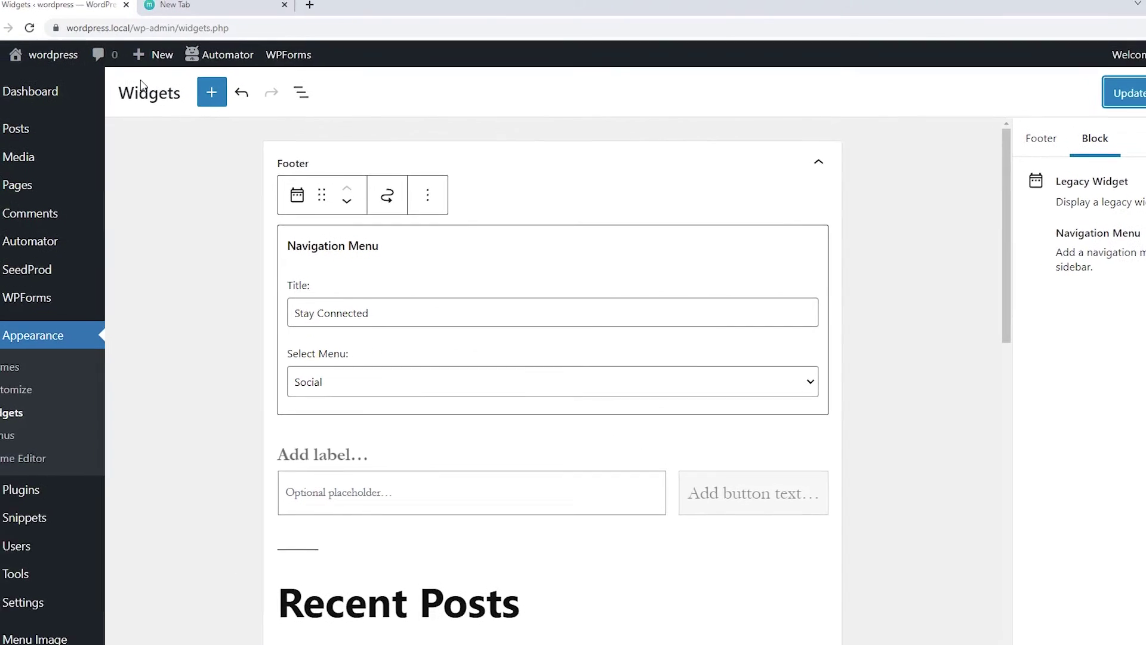
Step: Open the live site in a new tab and scroll down to the footer widgets
mouse_move(77, 57)
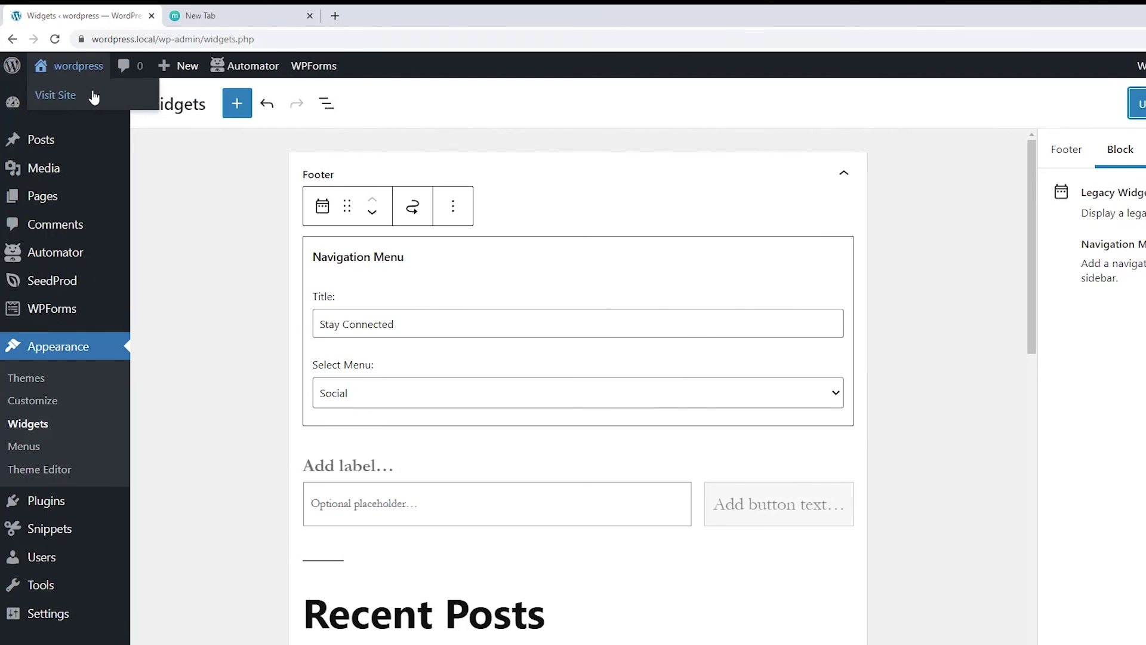
right_click(69, 85)
click(96, 90)
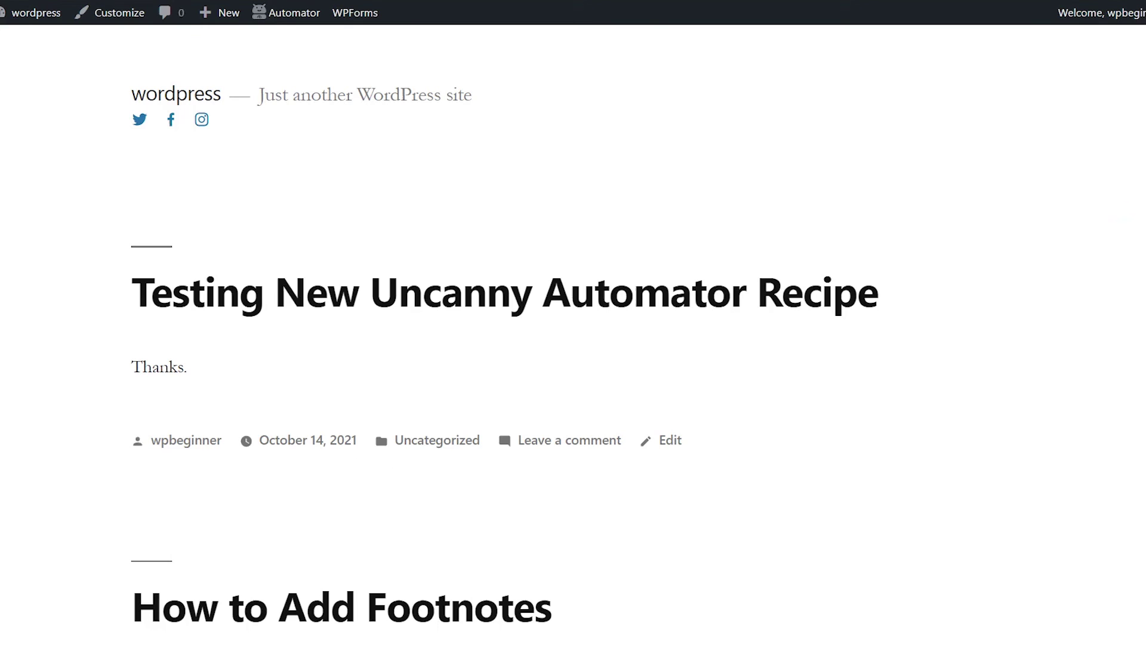
scroll(259, 322, down, 10)
scroll(258, 321, down, 15)
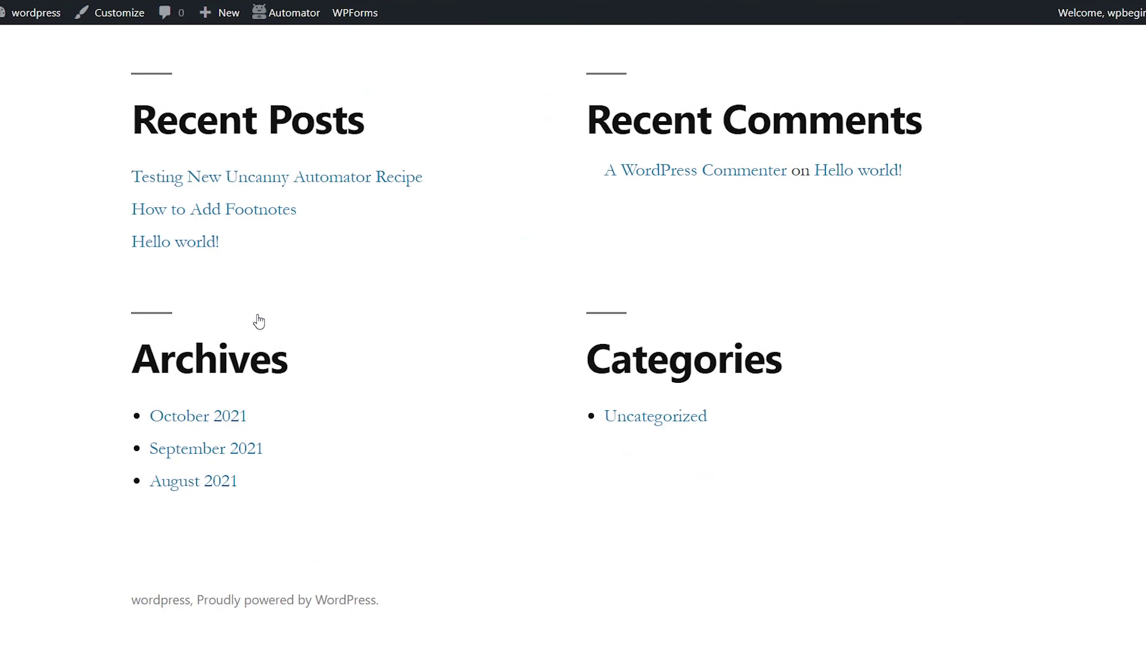